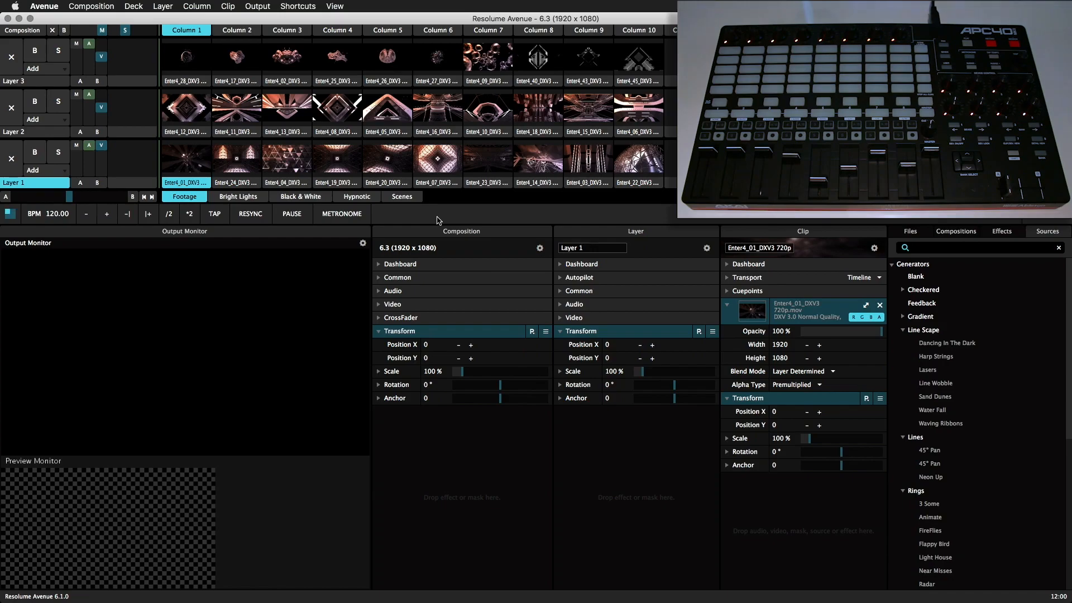
# Load the APC 40 MK II preset for the MIDI shortcuts and leave MIDI mapping mode.
pyautogui.press('super+m')
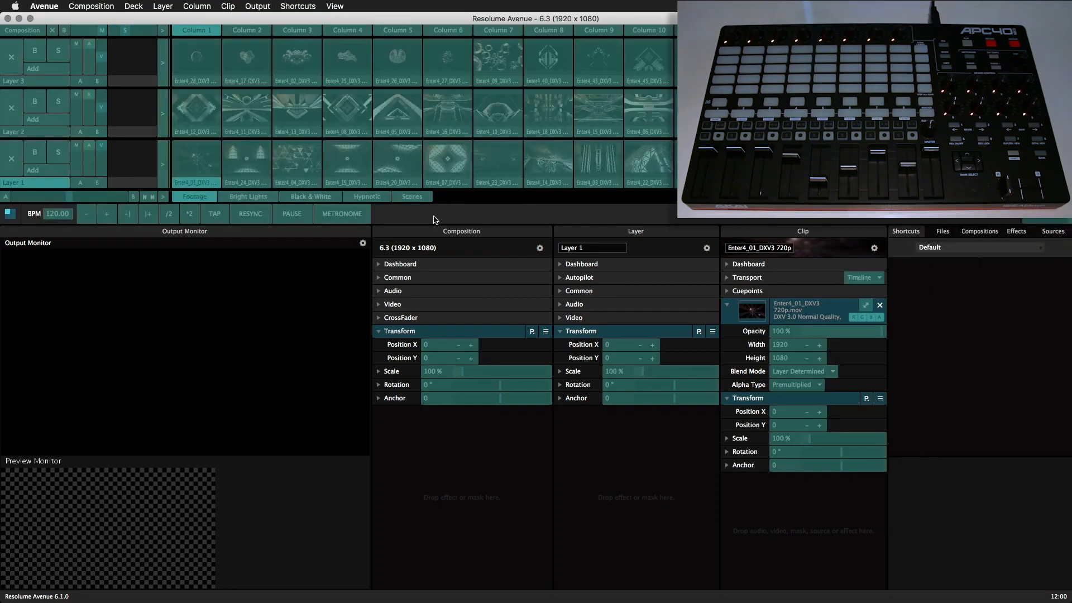
pyautogui.click(948, 248)
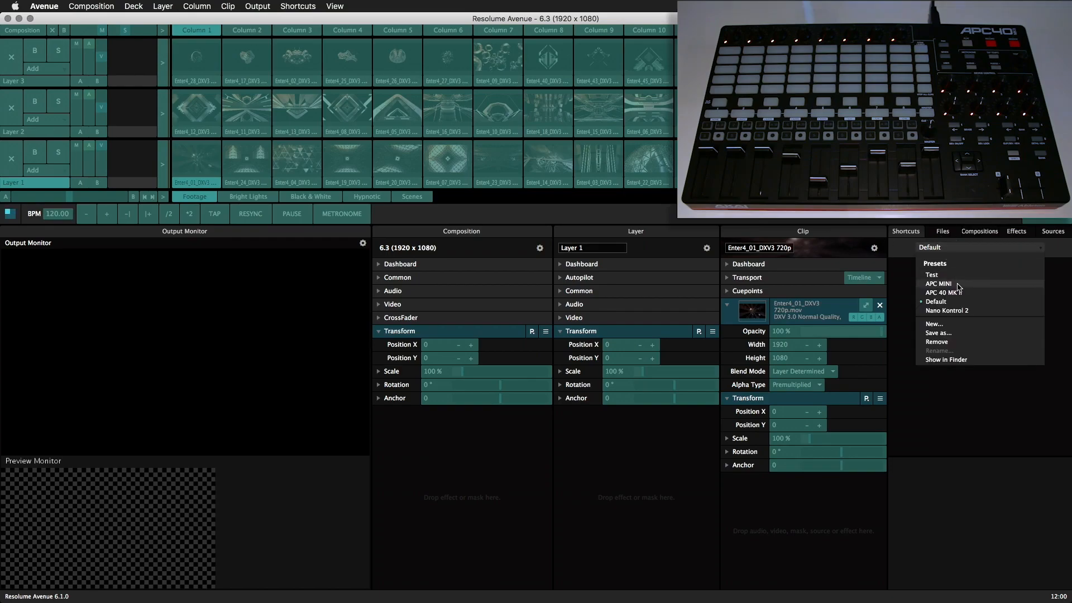
pyautogui.click(977, 294)
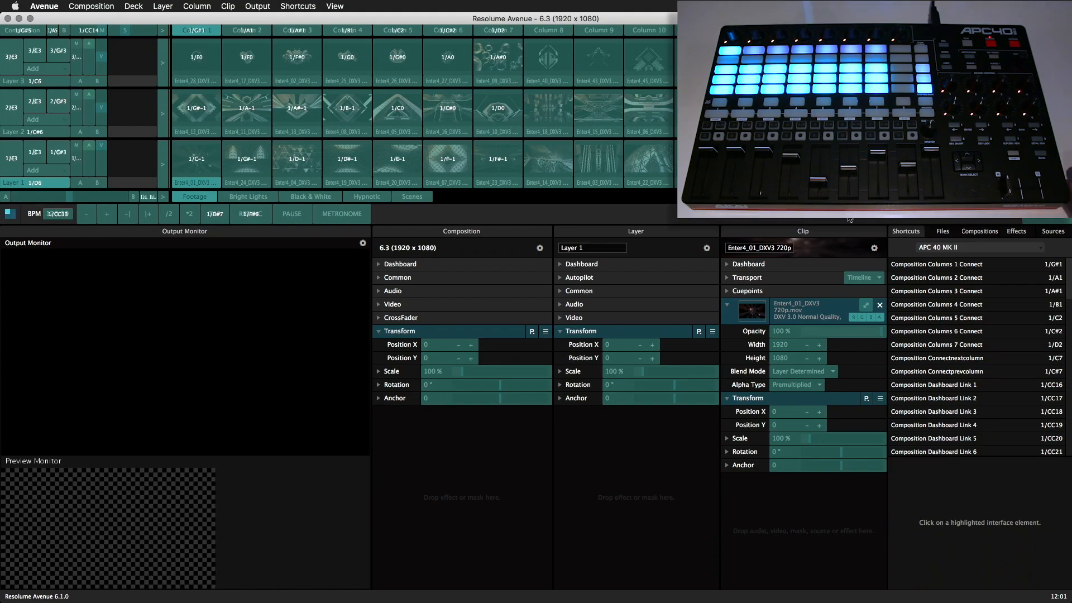
pyautogui.press('super+m')
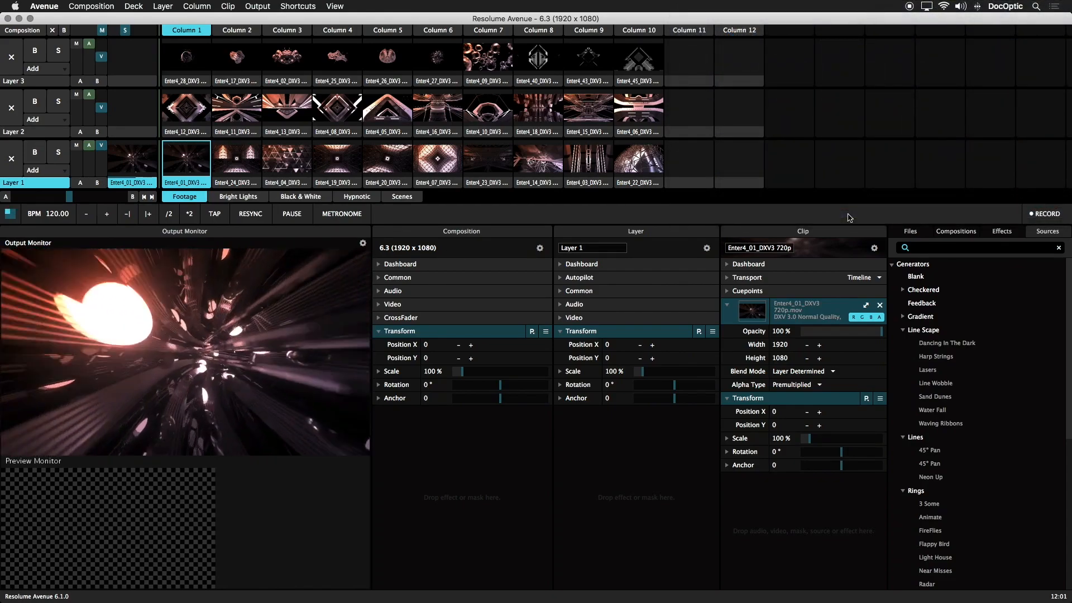
# Set the MIDI out velocity of Layer 1's first clip shortcut to 48 for the Connected status.
pyautogui.press('super+m')
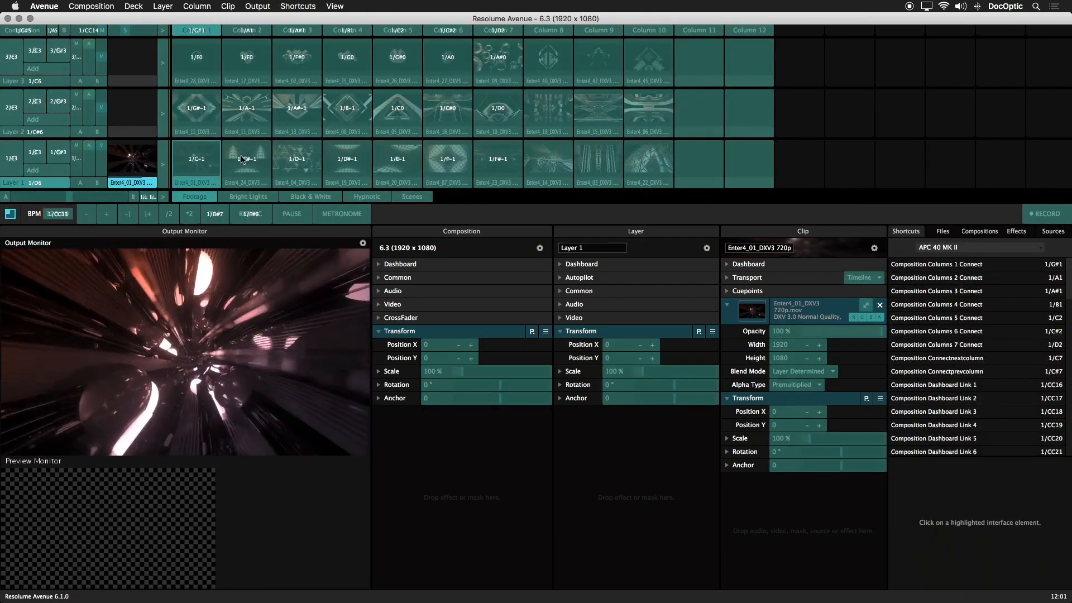
pyautogui.click(204, 158)
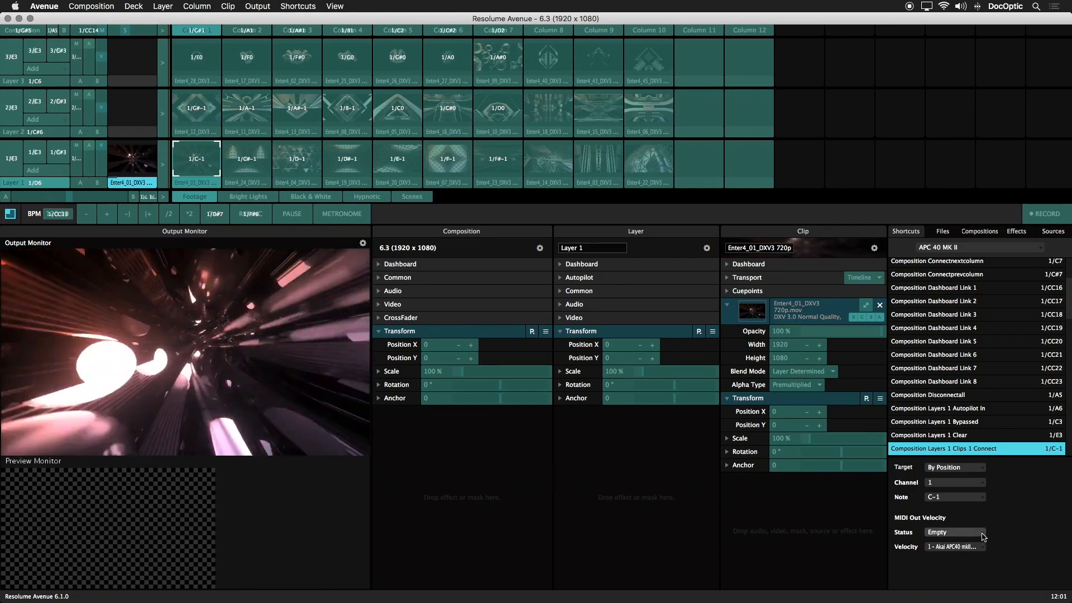
pyautogui.click(984, 537)
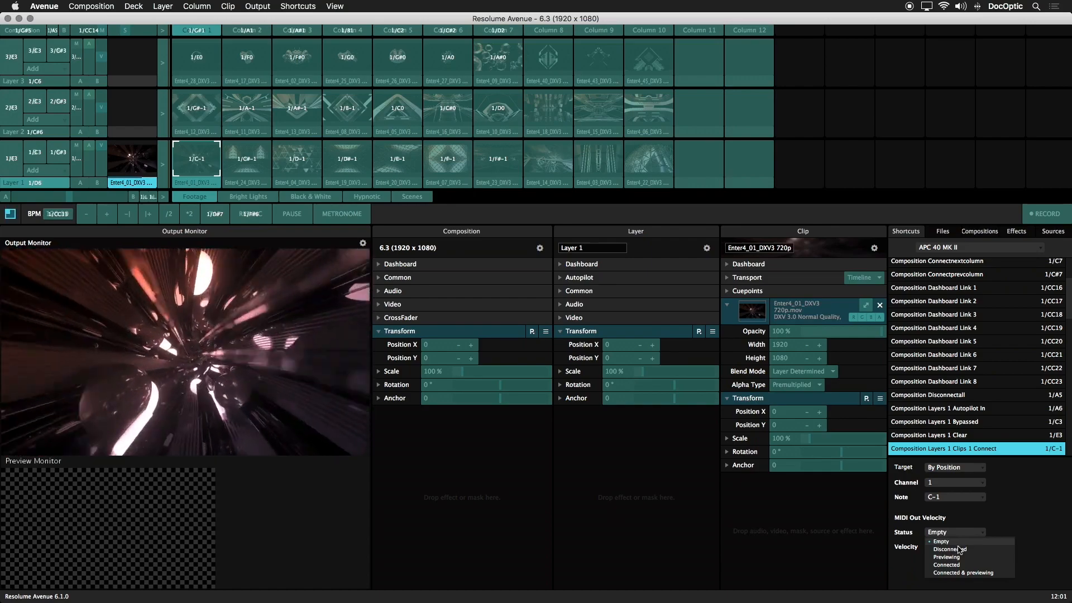
pyautogui.click(967, 566)
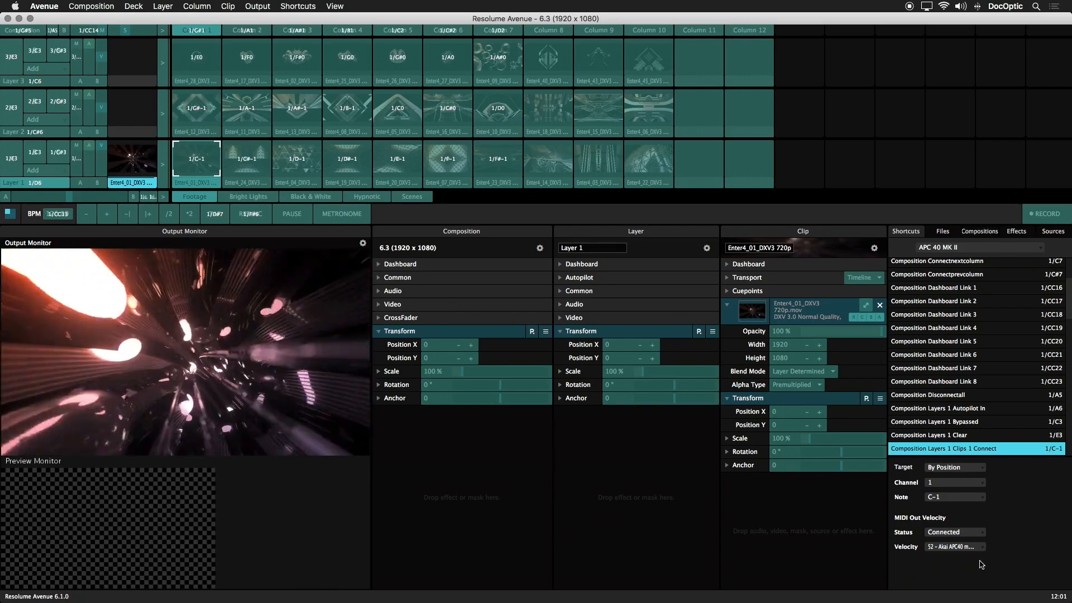
pyautogui.click(985, 551)
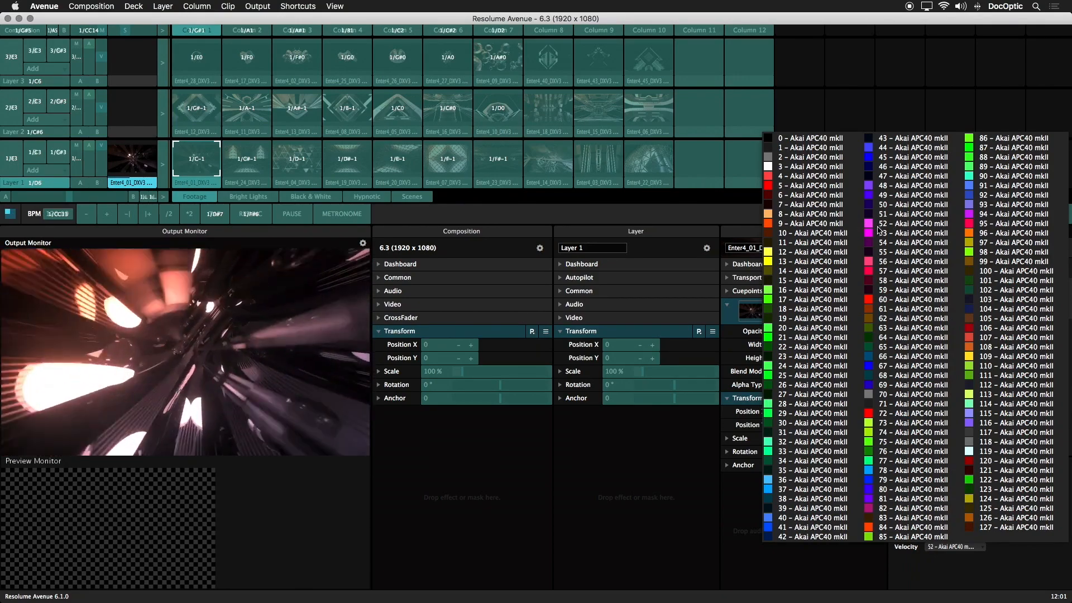
pyautogui.click(869, 185)
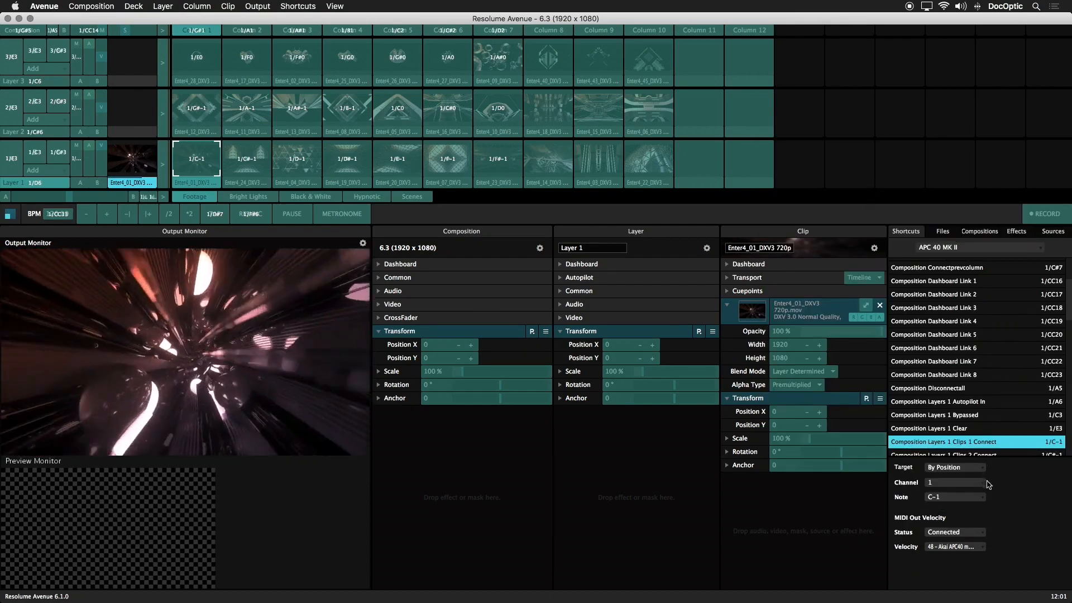
# Set the same clip shortcut's MIDI out velocity to 60 for the Disconnected status and leave MIDI mapping mode.
pyautogui.click(973, 533)
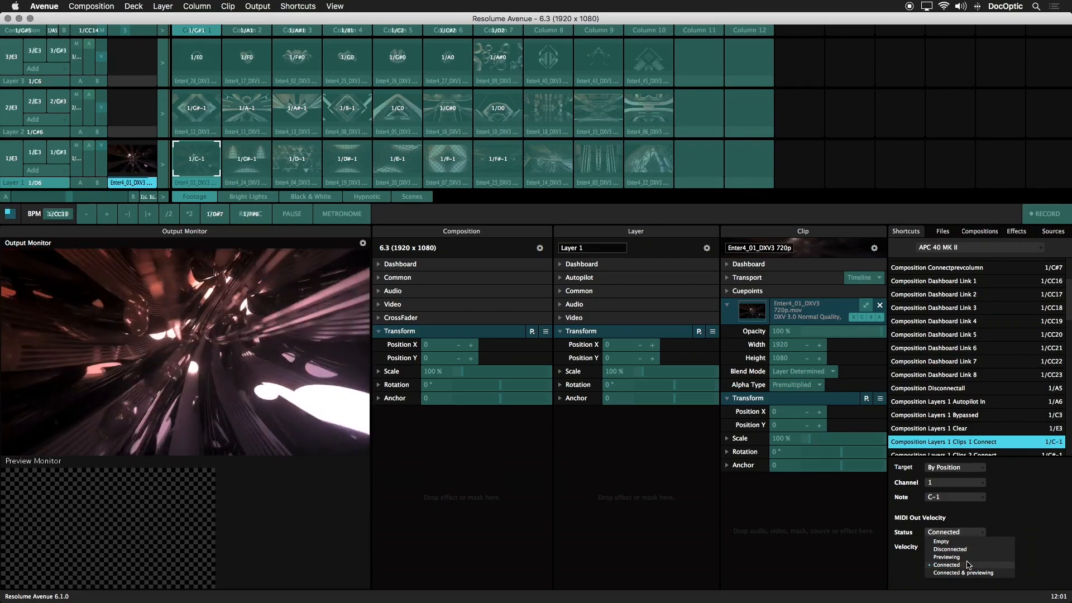
pyautogui.click(962, 551)
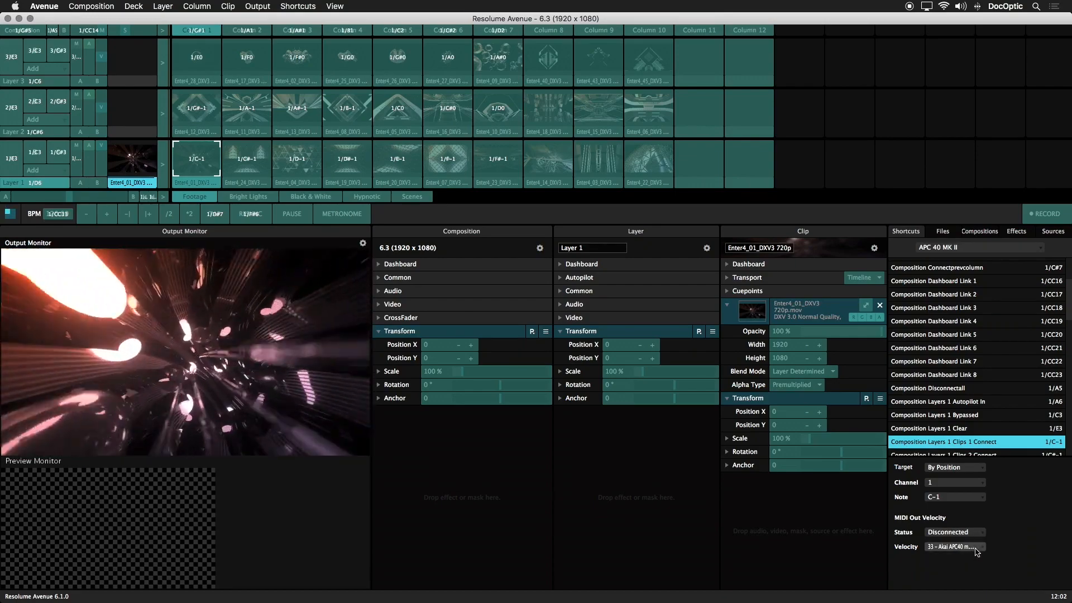
pyautogui.click(977, 549)
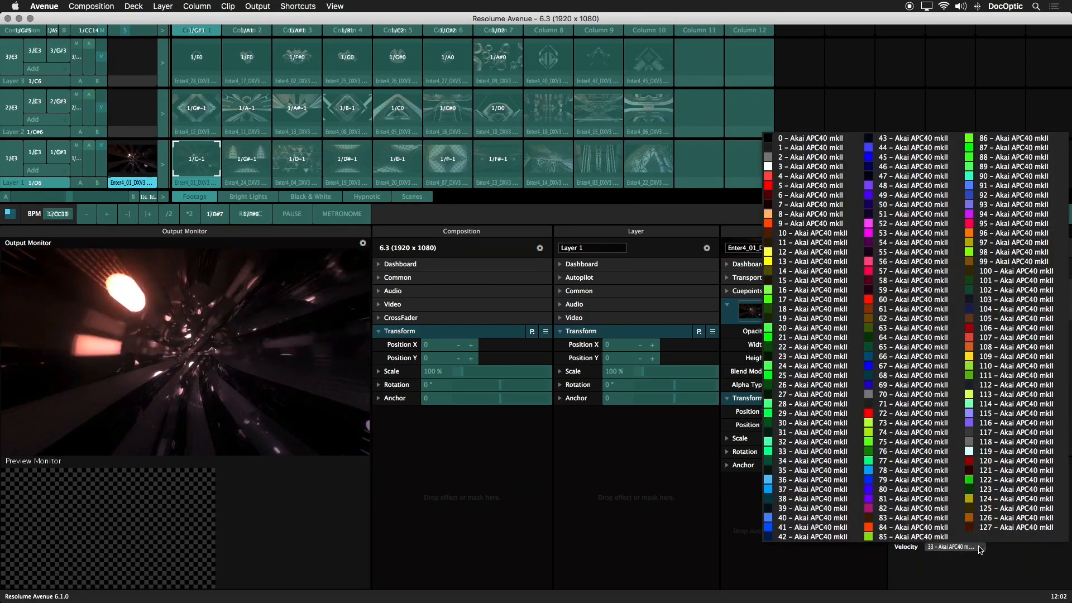
pyautogui.click(873, 302)
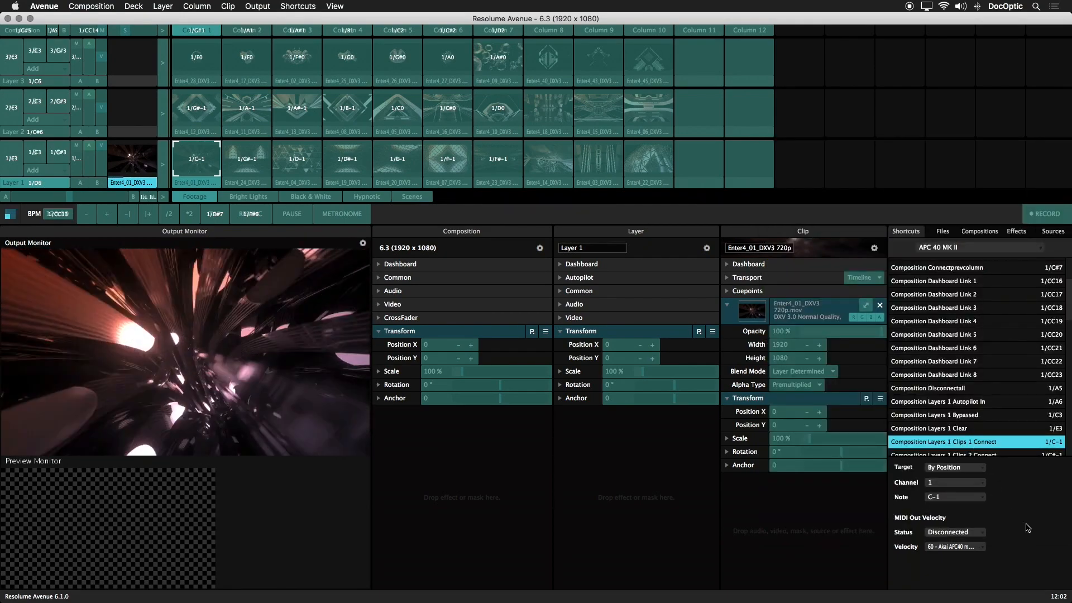
pyautogui.press('Escape')
# Test the empty-slot pad feedback by moving Layer 1's first clip to column 11 and back to column 1.
pyautogui.click(17, 159)
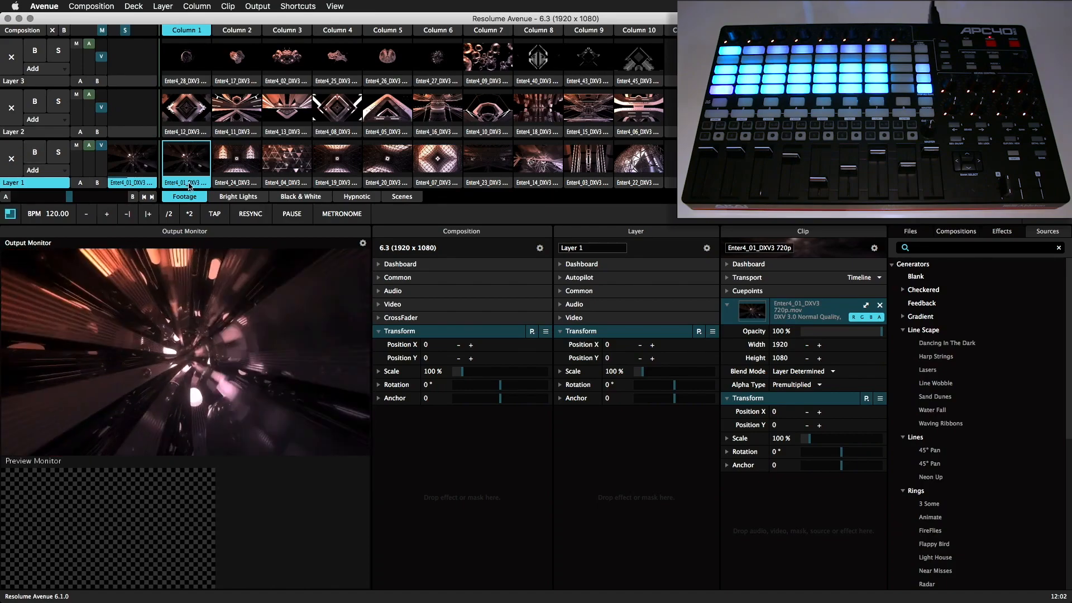
pyautogui.moveTo(189, 189); pyautogui.dragTo(688, 183)
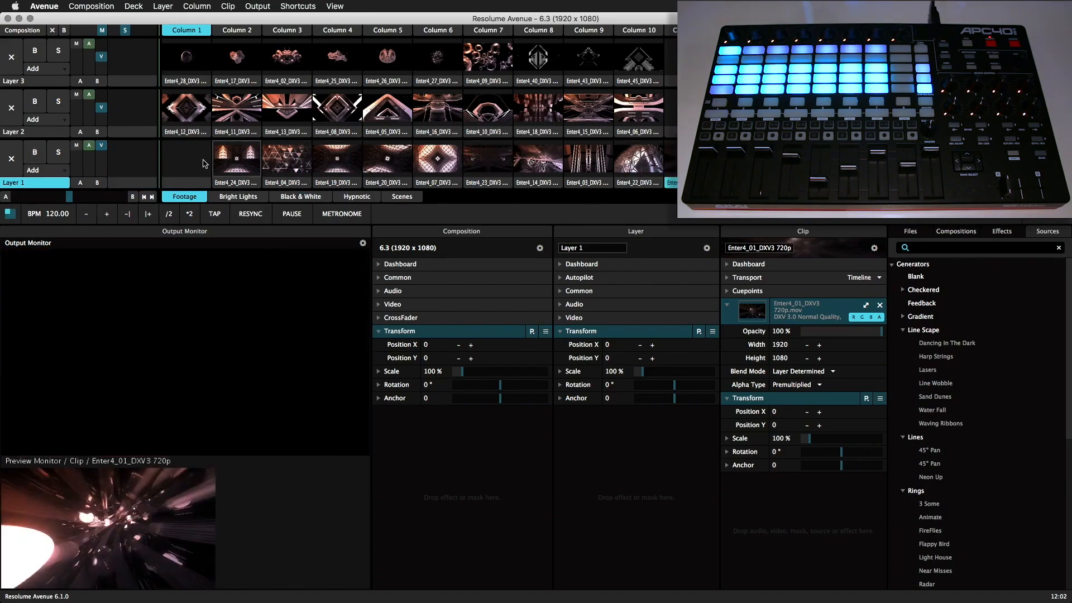
pyautogui.click(194, 162)
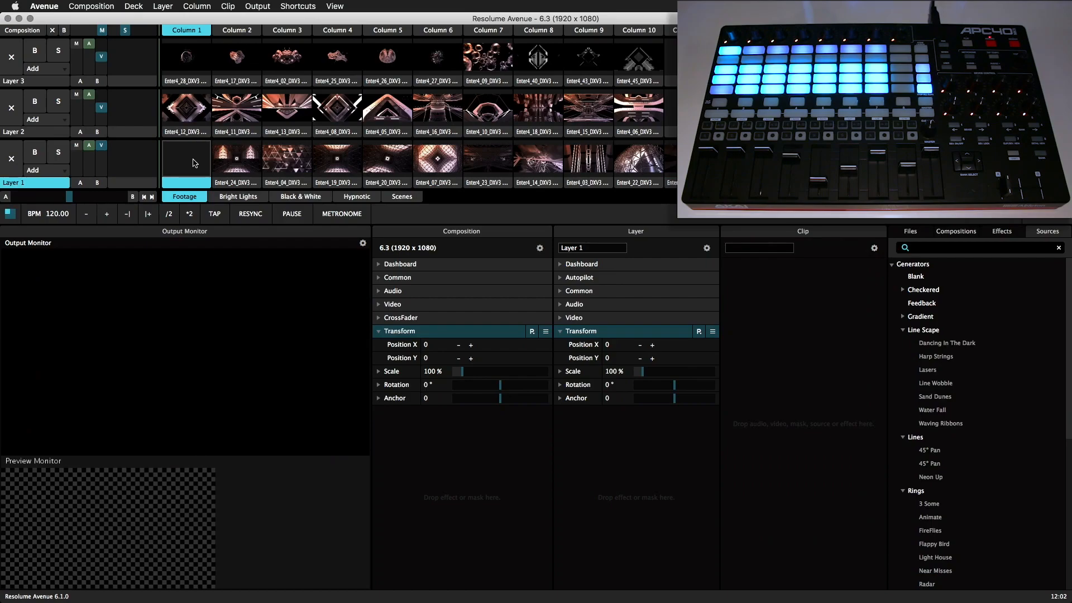
pyautogui.moveTo(679, 185); pyautogui.dragTo(183, 169)
# Test the pad colours by launching Layer 1's first clip, clearing the layer, and previewing and relaunching the clip.
pyautogui.click(183, 168)
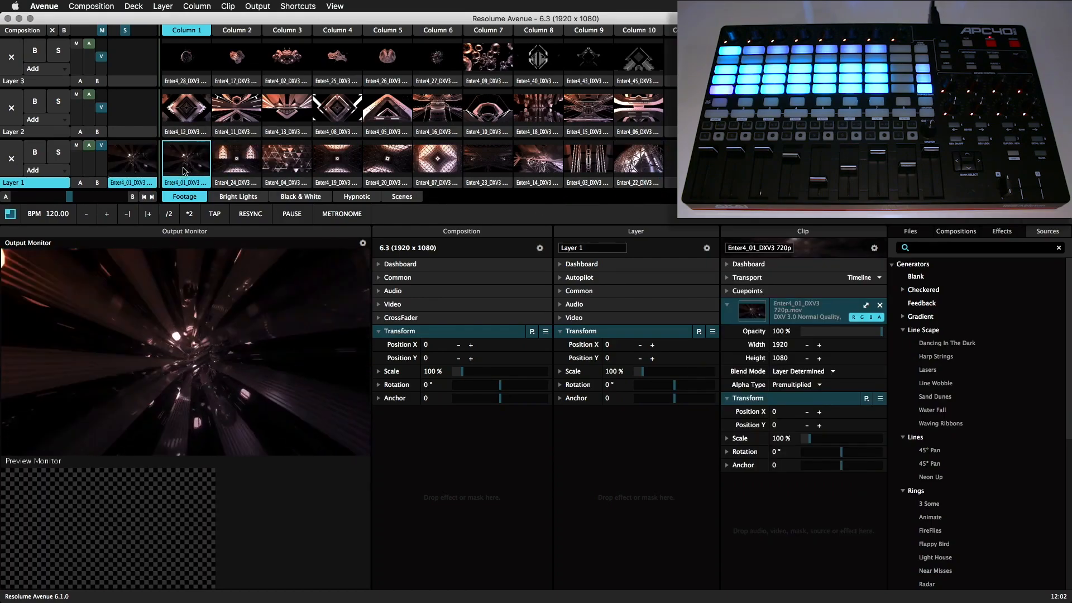
pyautogui.click(12, 167)
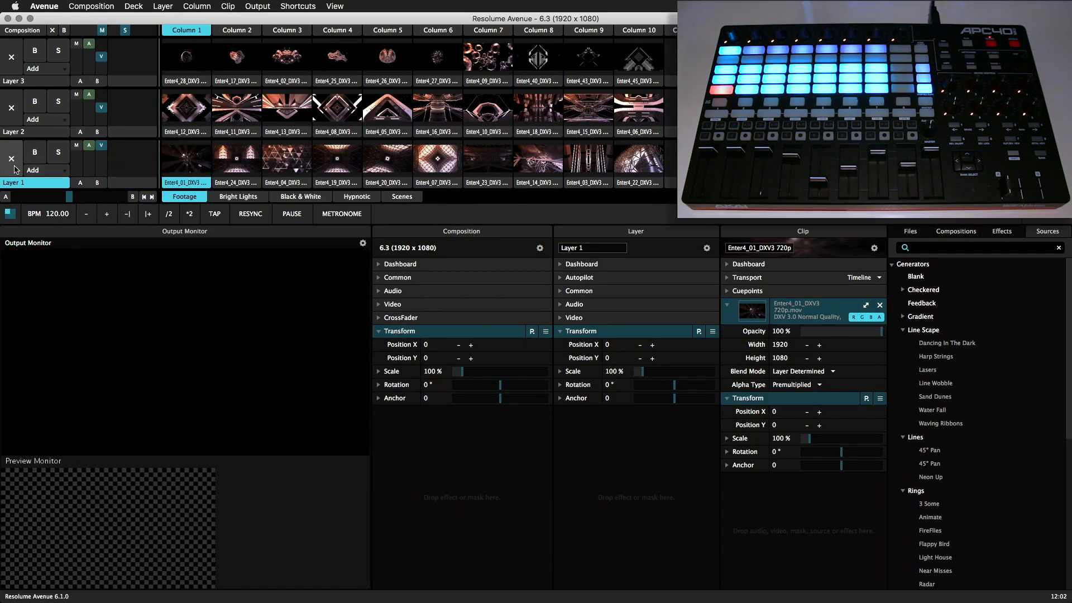
pyautogui.click(178, 185)
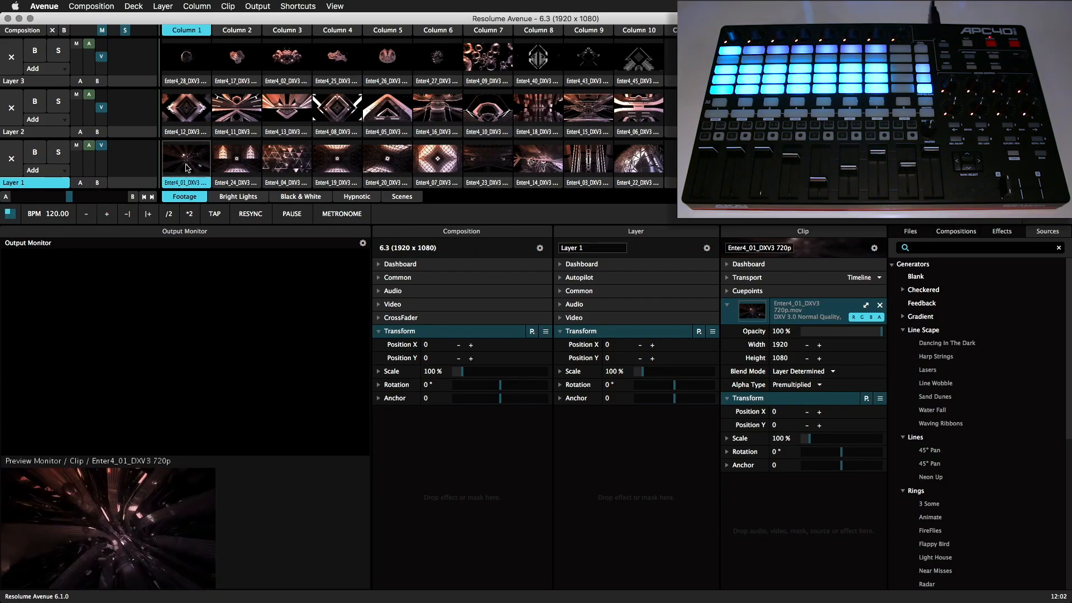
pyautogui.click(188, 166)
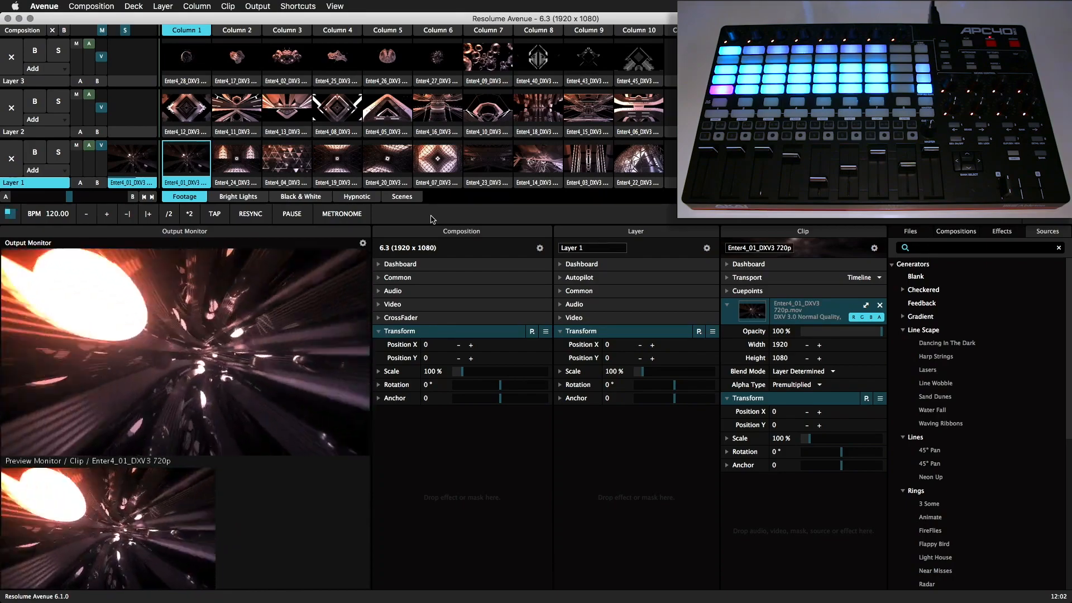
# Set the Composition Bypassed shortcut's On velocity to 2 - Akai APC40 mkII: Blink and leave MIDI mapping mode.
pyautogui.press('super+m')
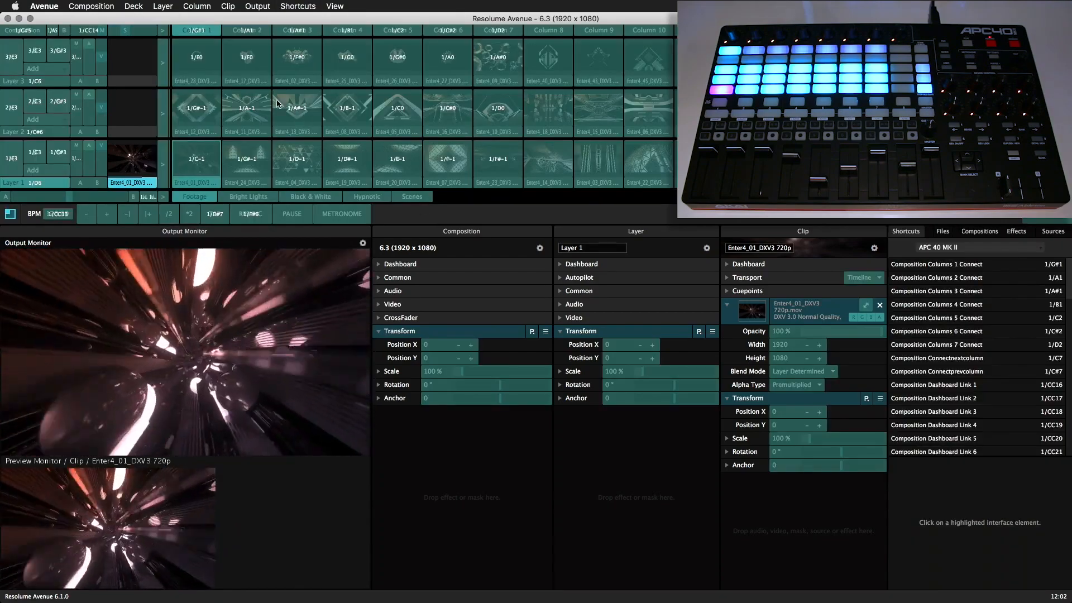
pyautogui.click(65, 32)
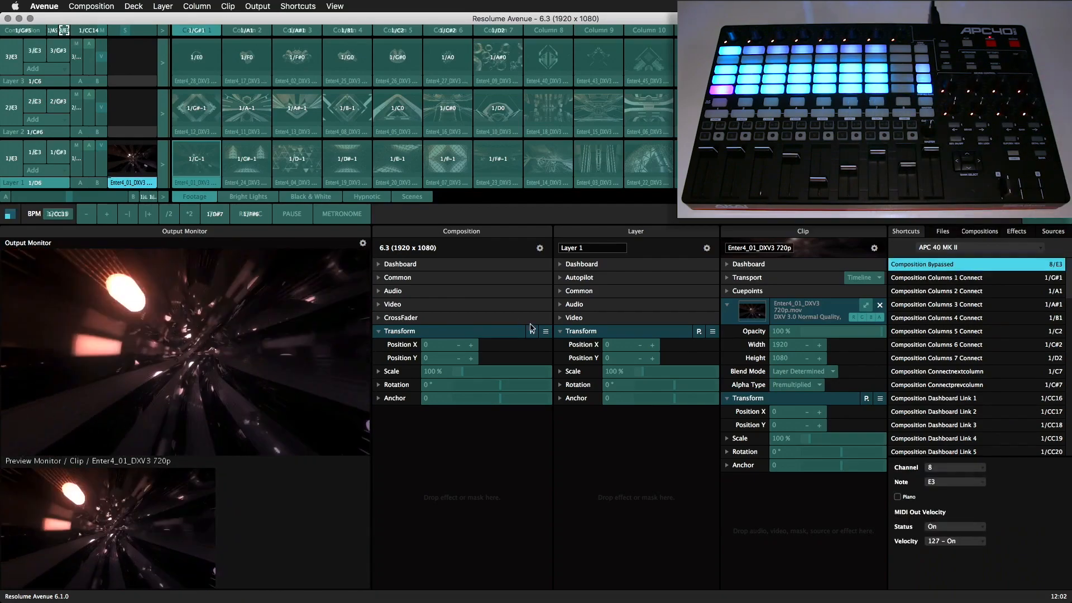
pyautogui.click(969, 527)
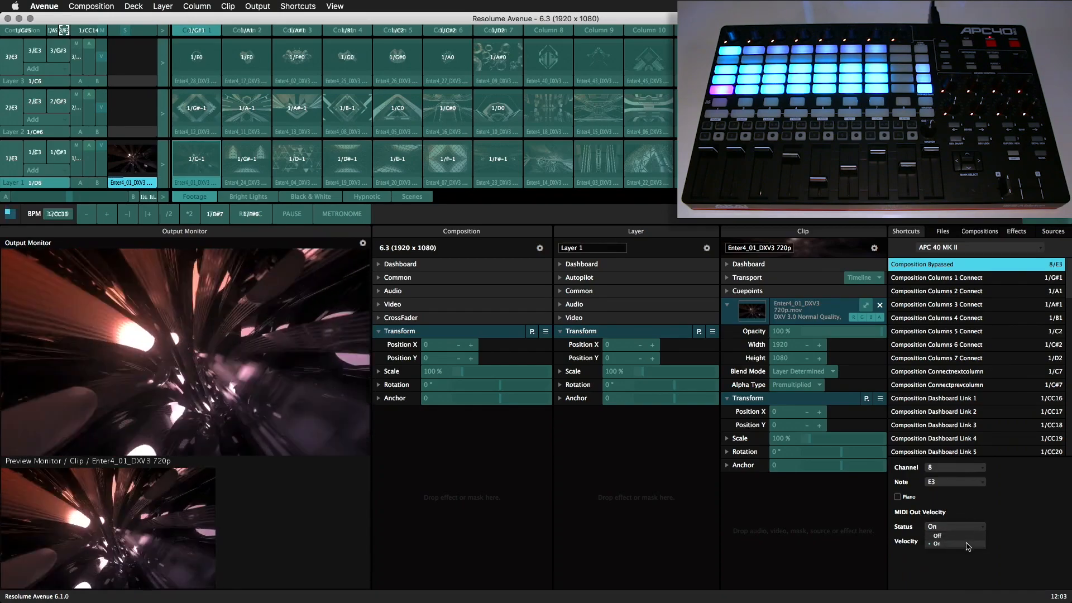
pyautogui.click(970, 543)
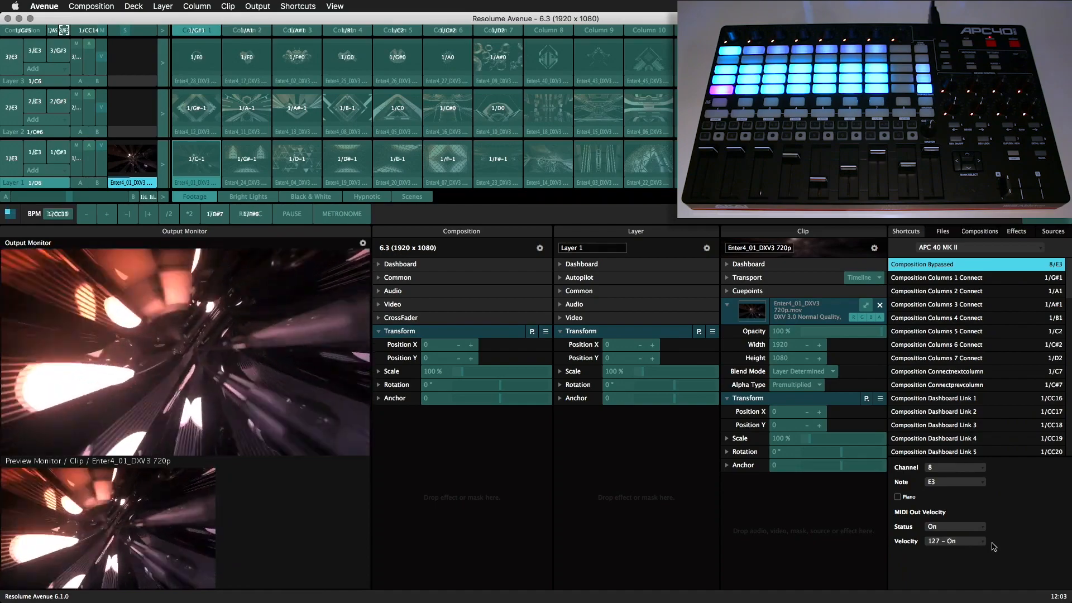
pyautogui.click(982, 542)
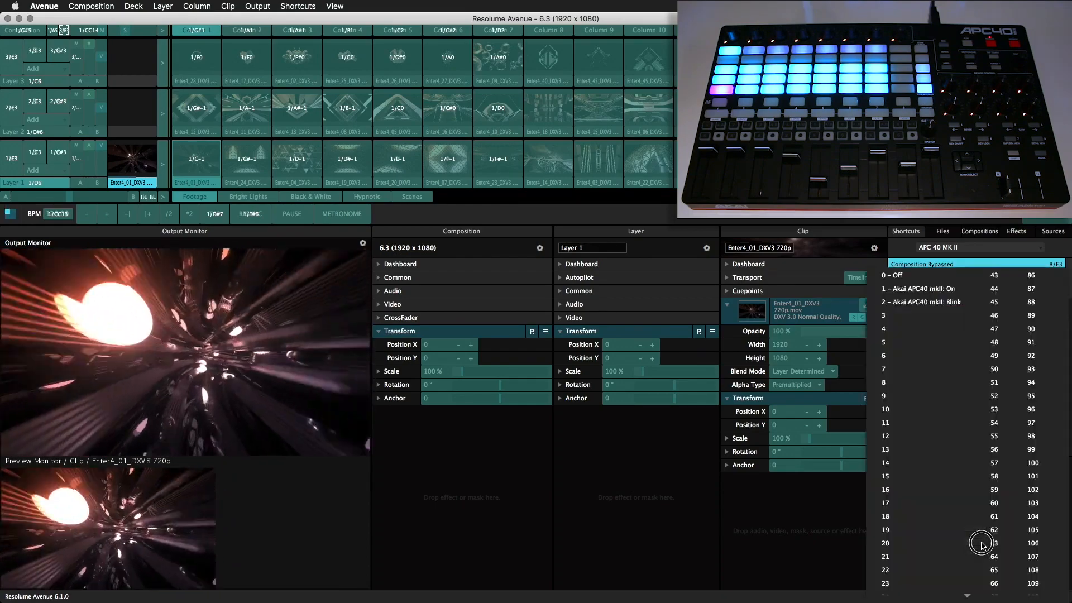
pyautogui.click(931, 305)
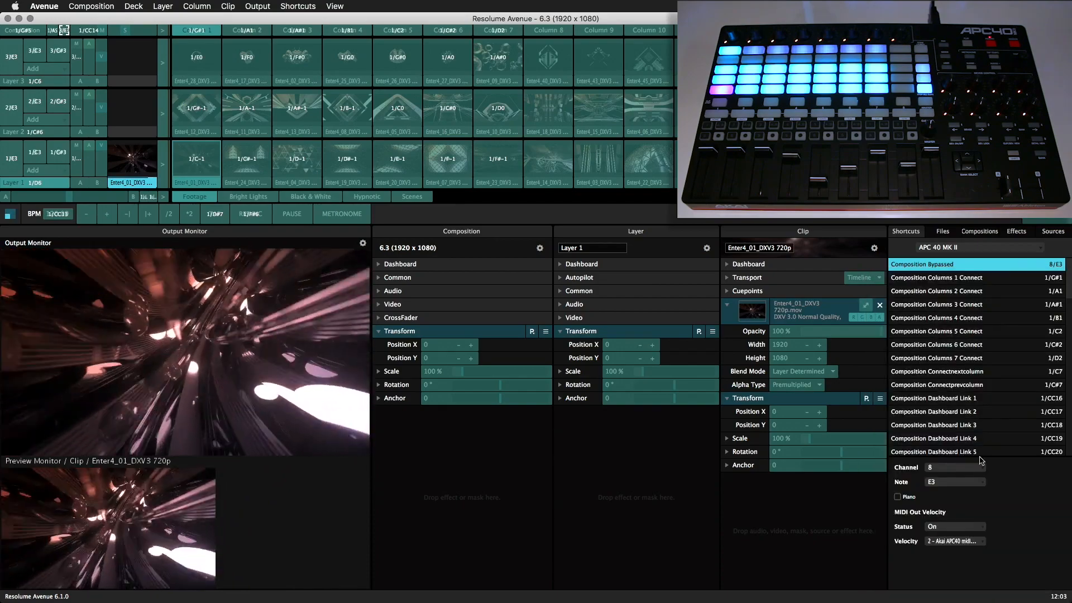
pyautogui.press('super+m')
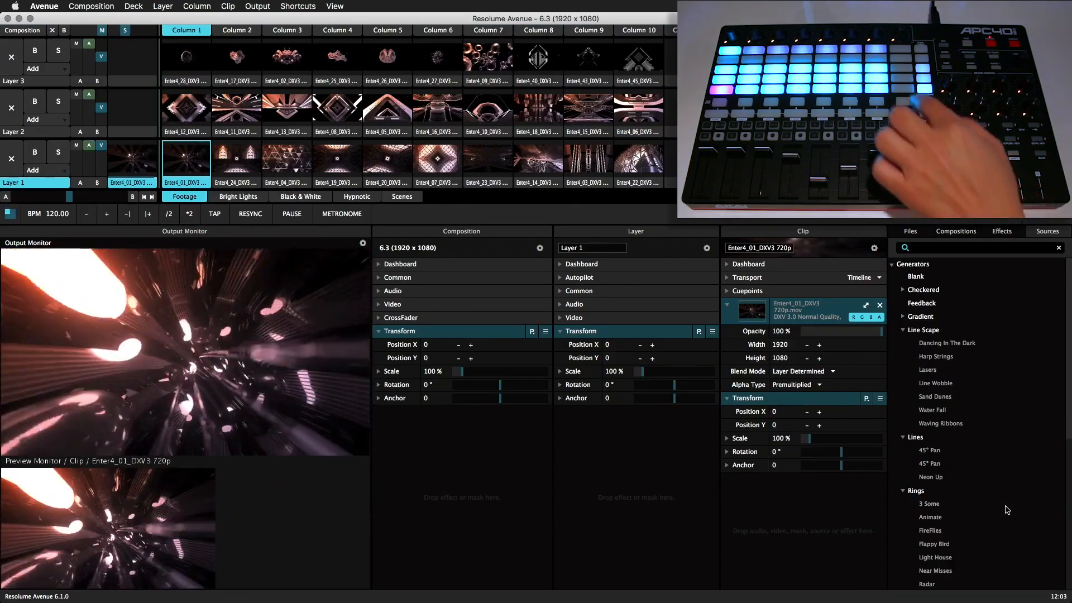